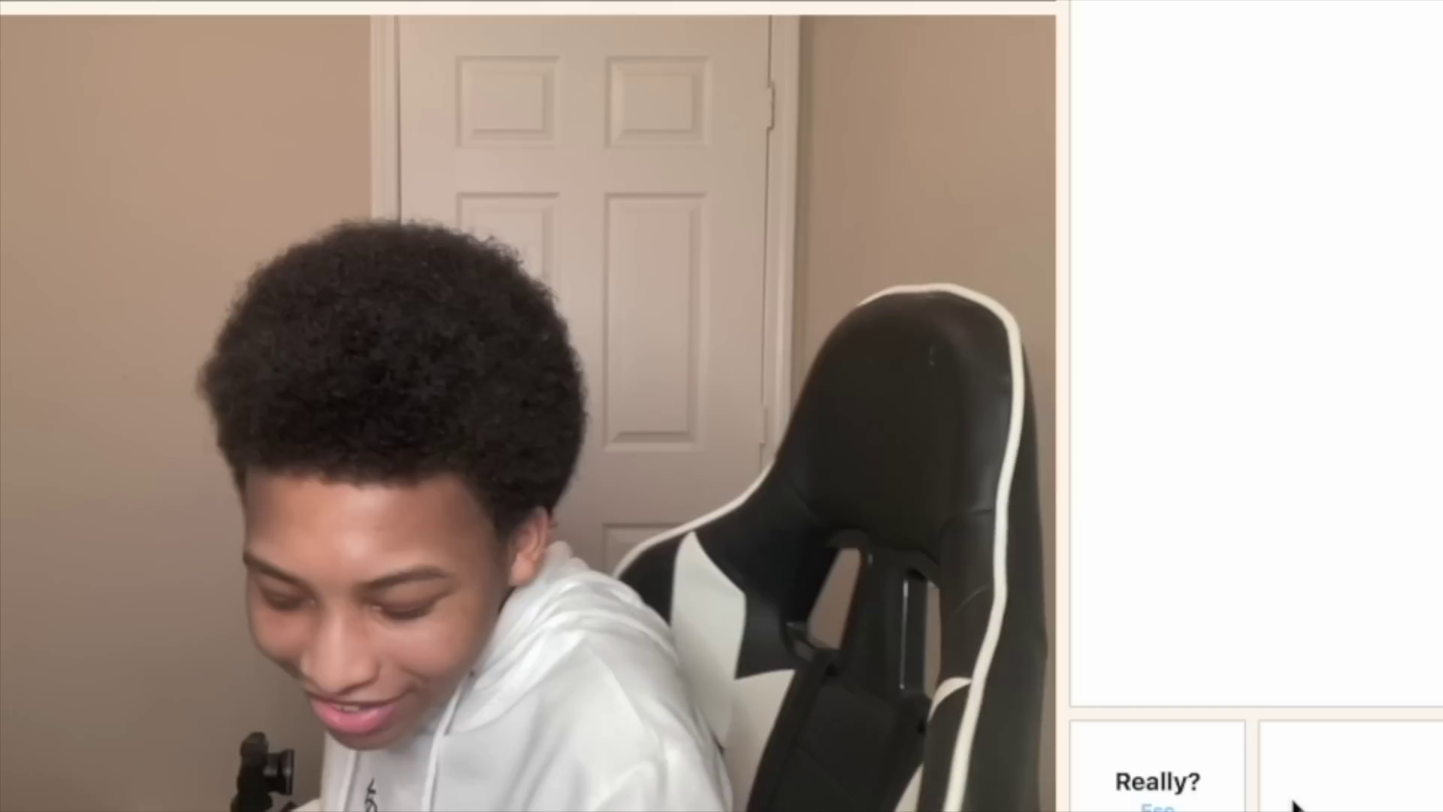
key("Escape")
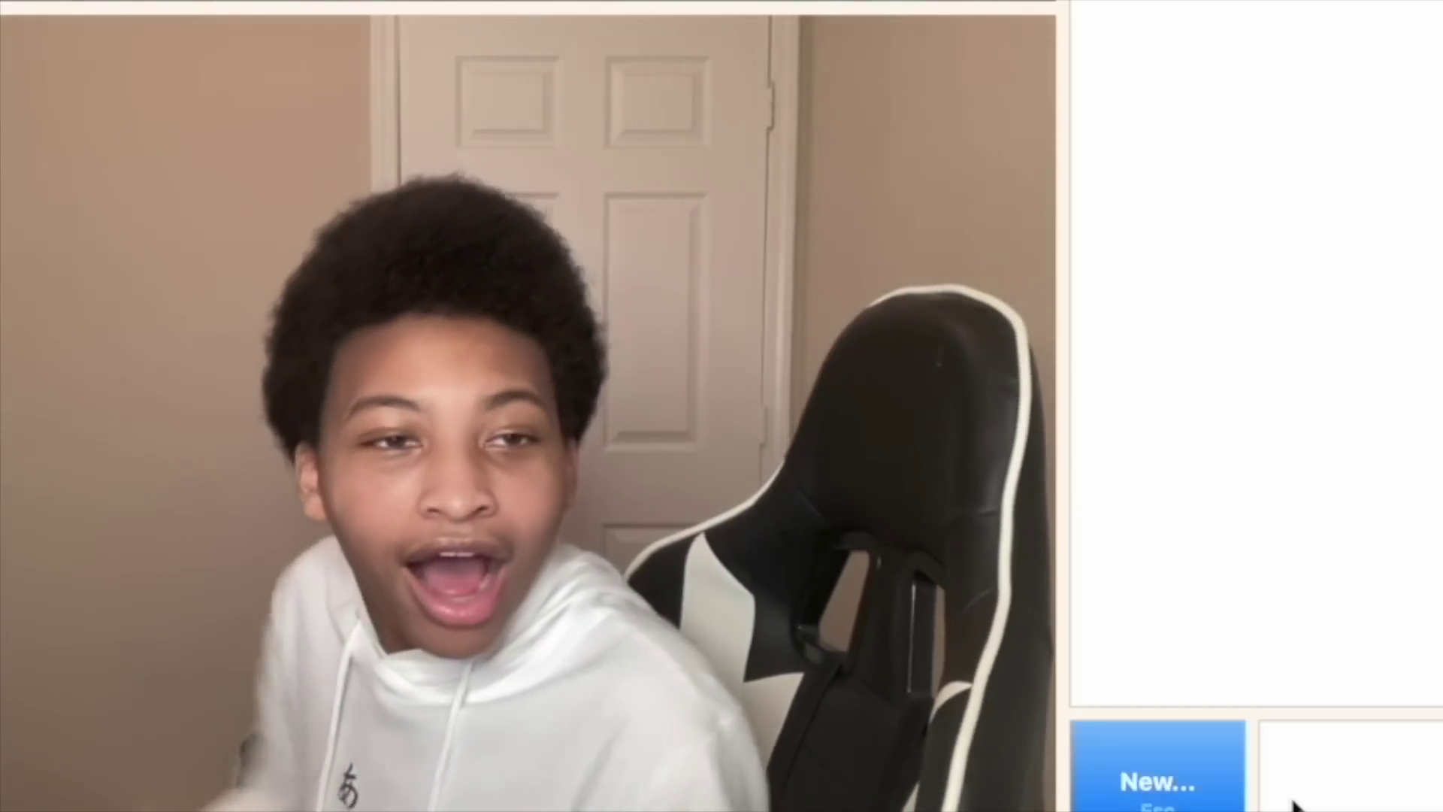
key("Escape")
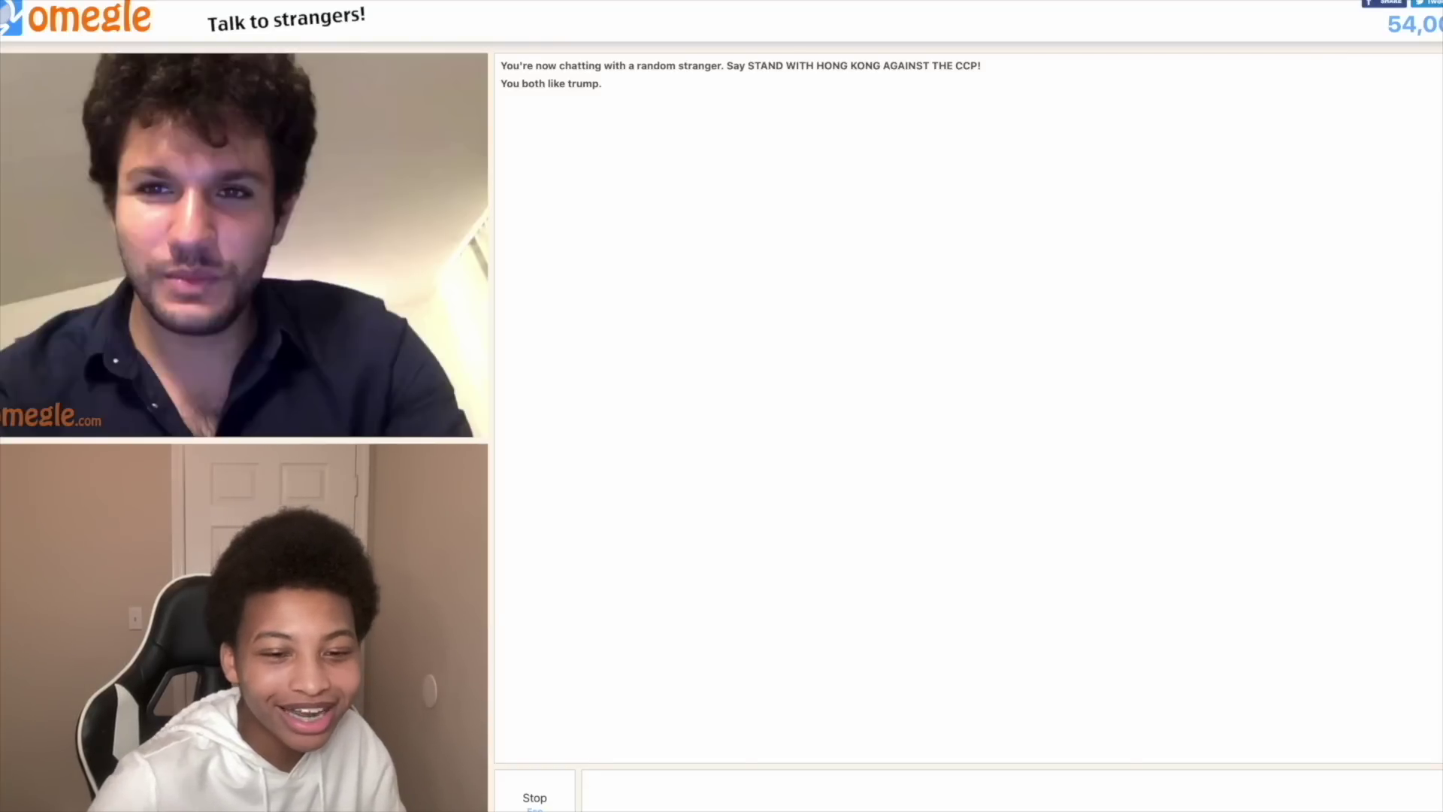
key("Escape")
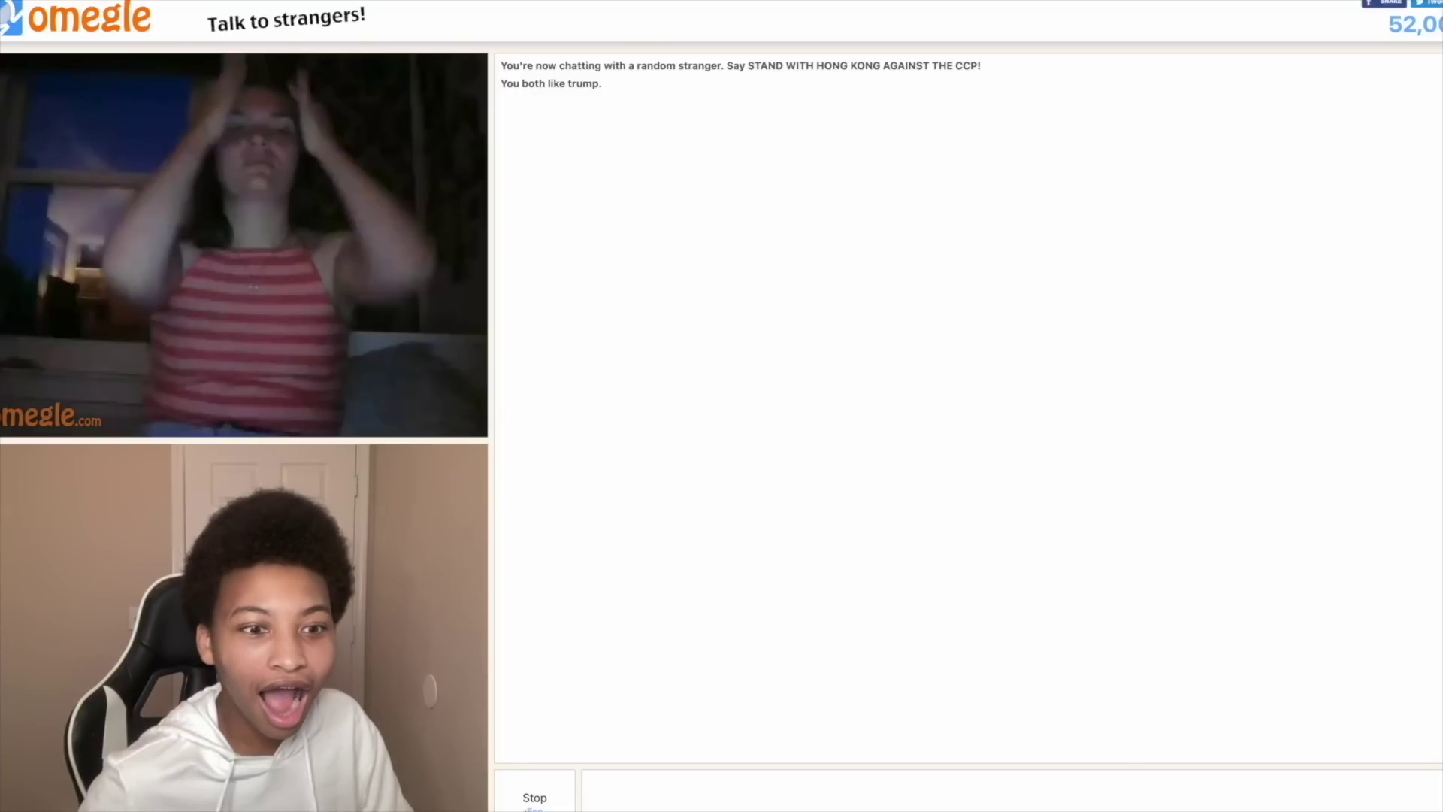
key("Escape")
key("Escape")
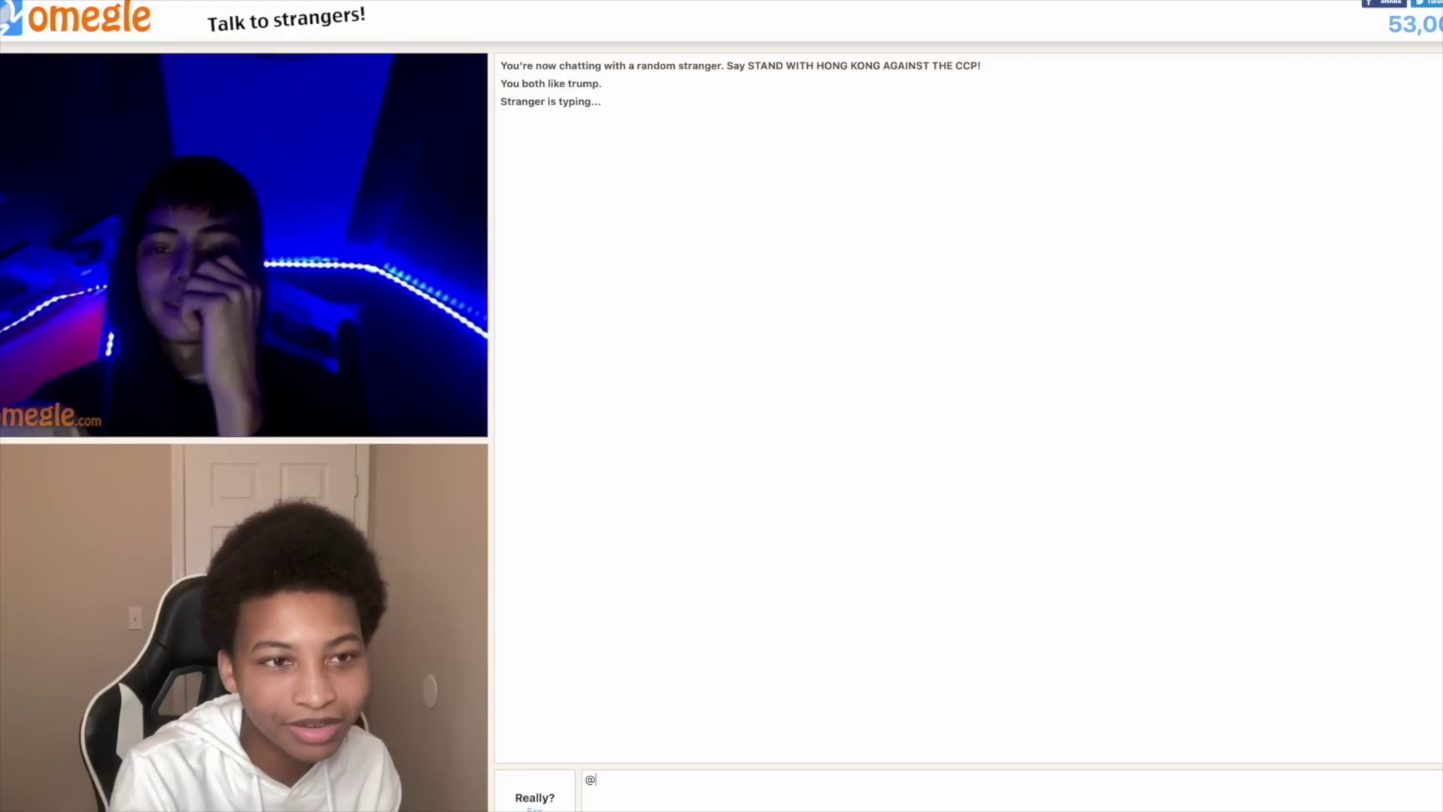
type("rodneyn_")
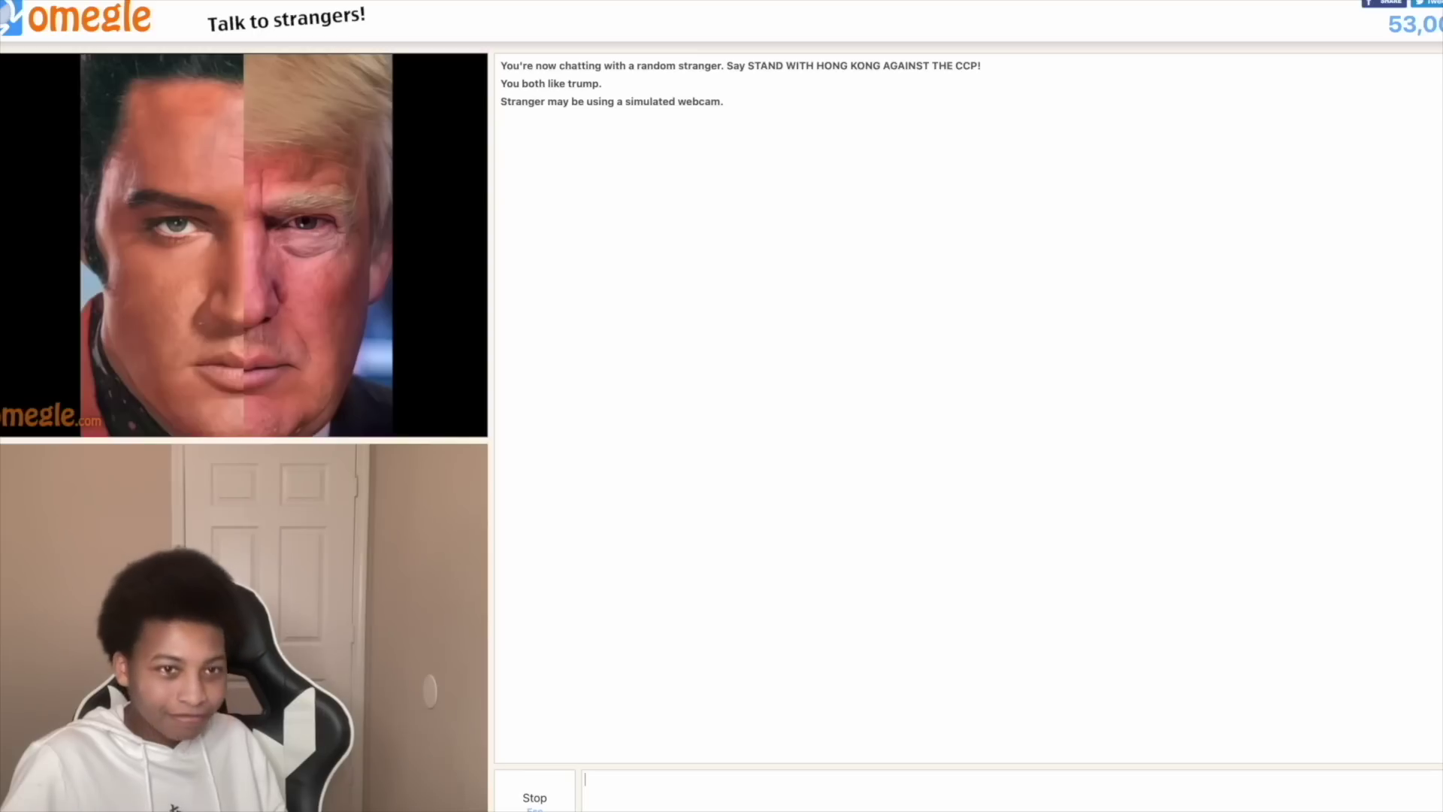
key("Escape")
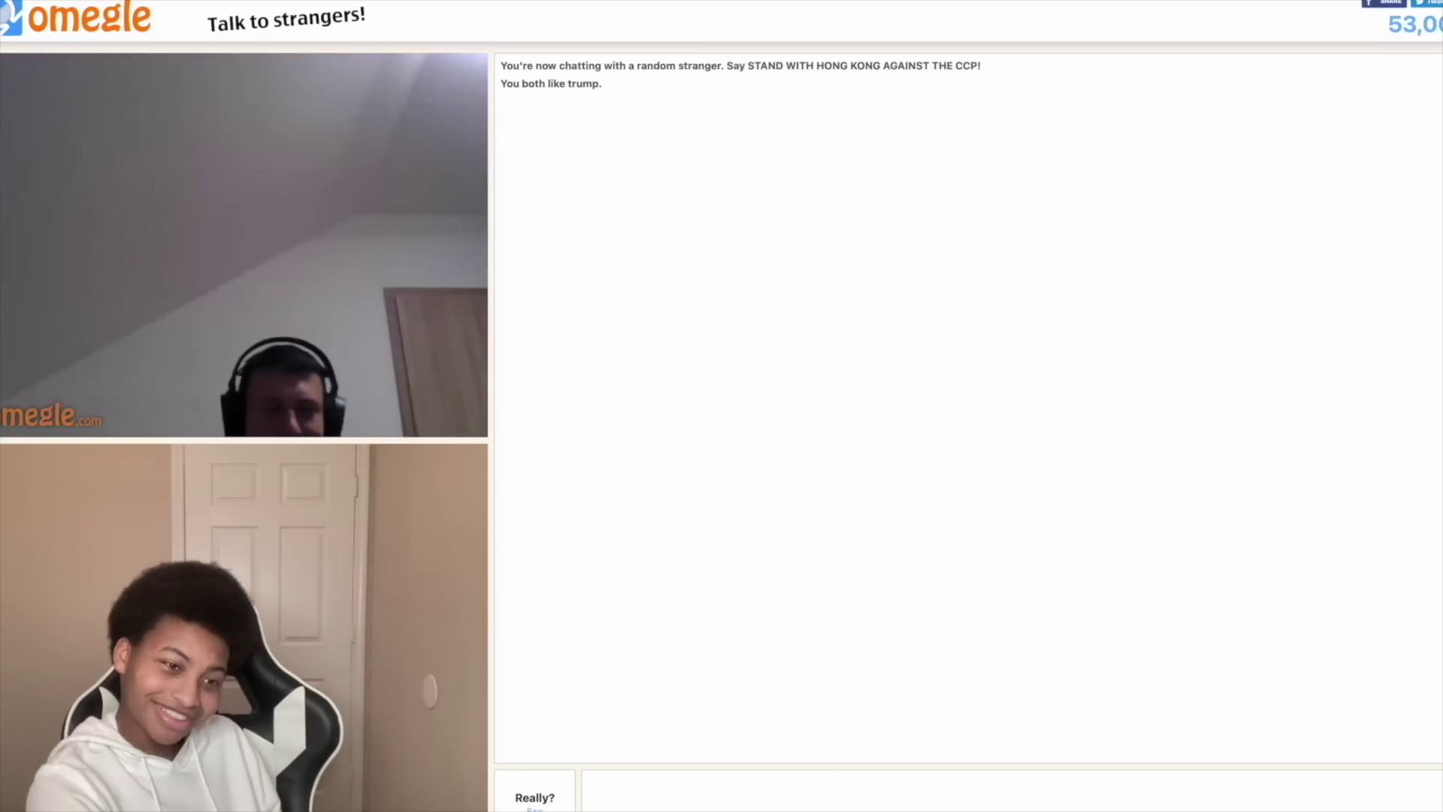
key("Escape")
key("Escape")
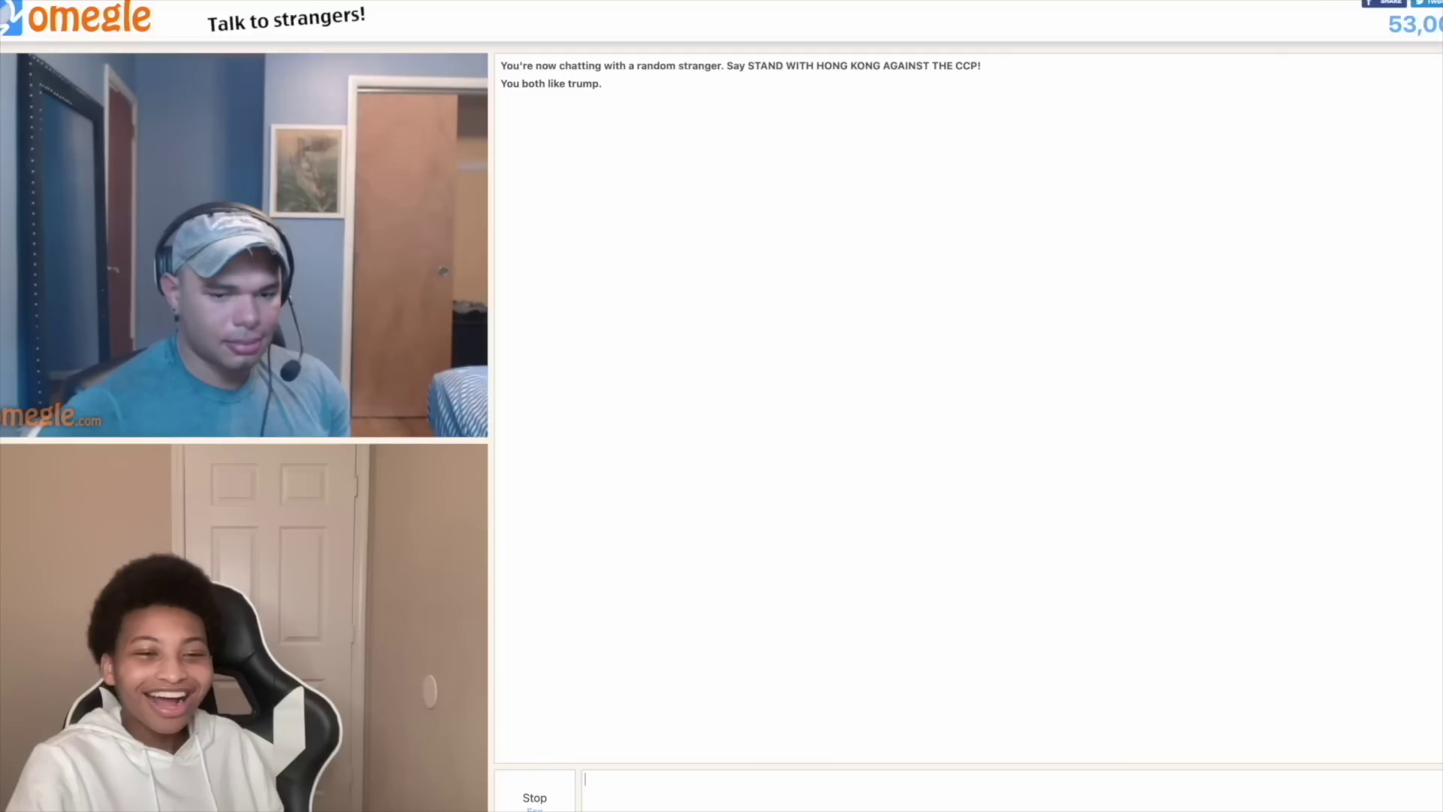